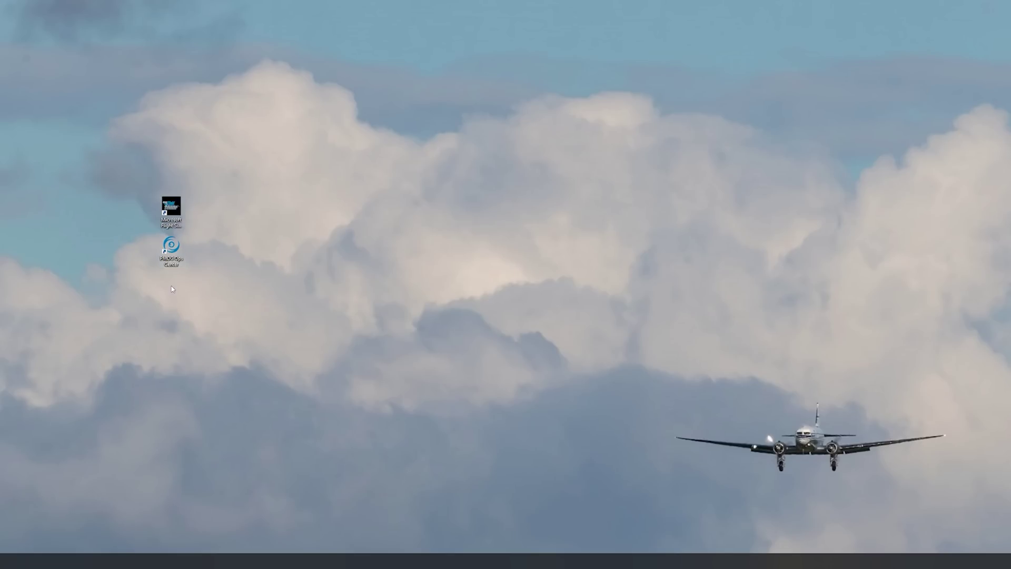
# Launch PMDG Operations Center from its desktop shortcut and bring up the 737-700 Liveries page
pyautogui.click(173, 245)
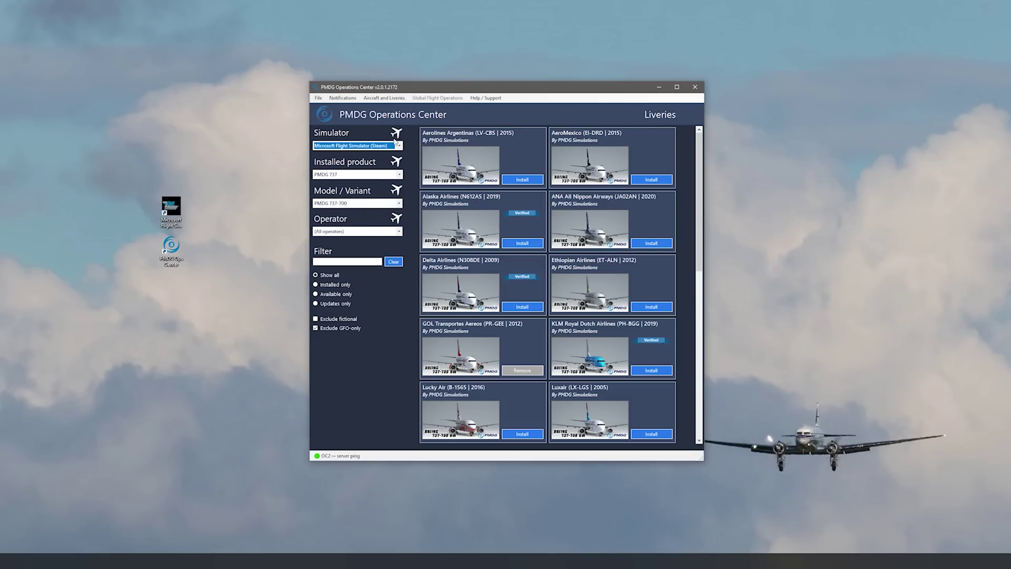
# Keep Microsoft Flight Simulator (Steam) and PMDG 737-700 as filters, then pick an operator
pyautogui.click(399, 146)
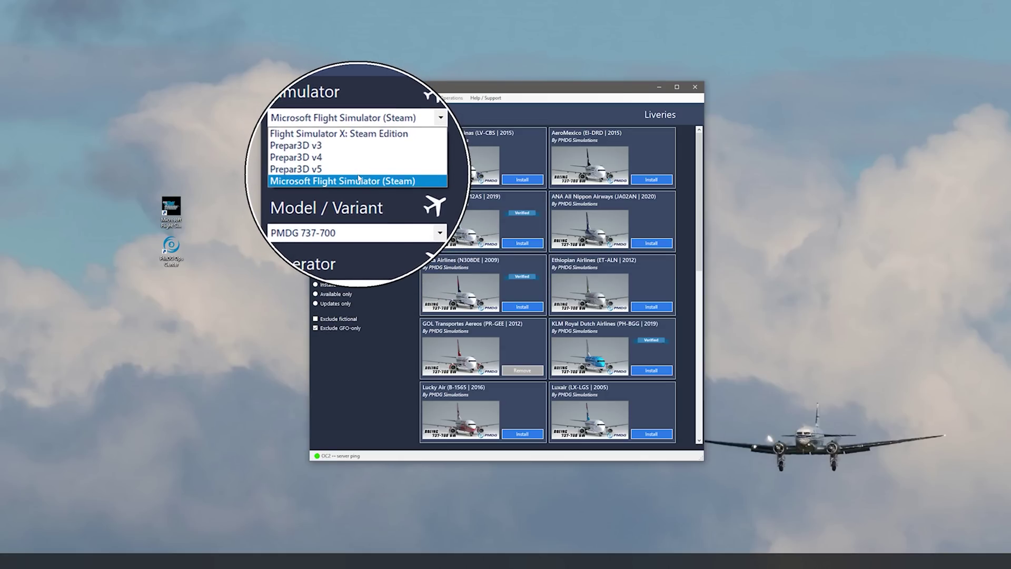
pyautogui.click(402, 206)
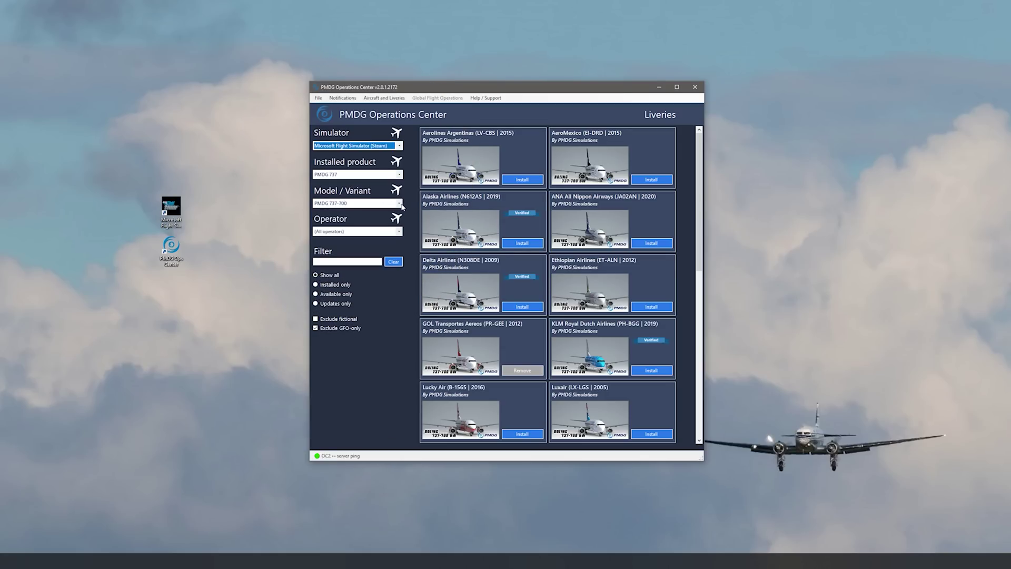
pyautogui.click(400, 174)
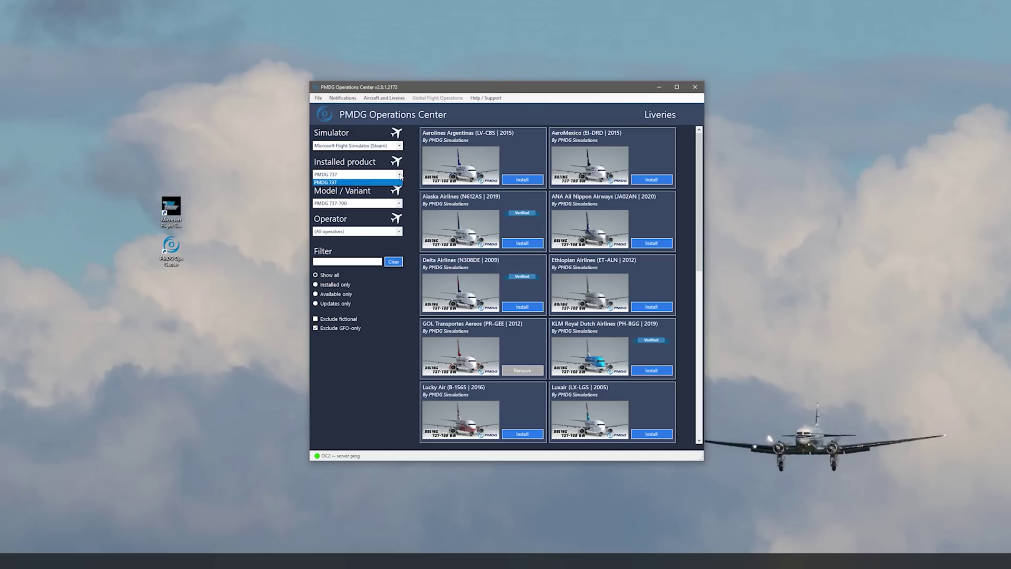
pyautogui.click(399, 205)
pyautogui.click(399, 204)
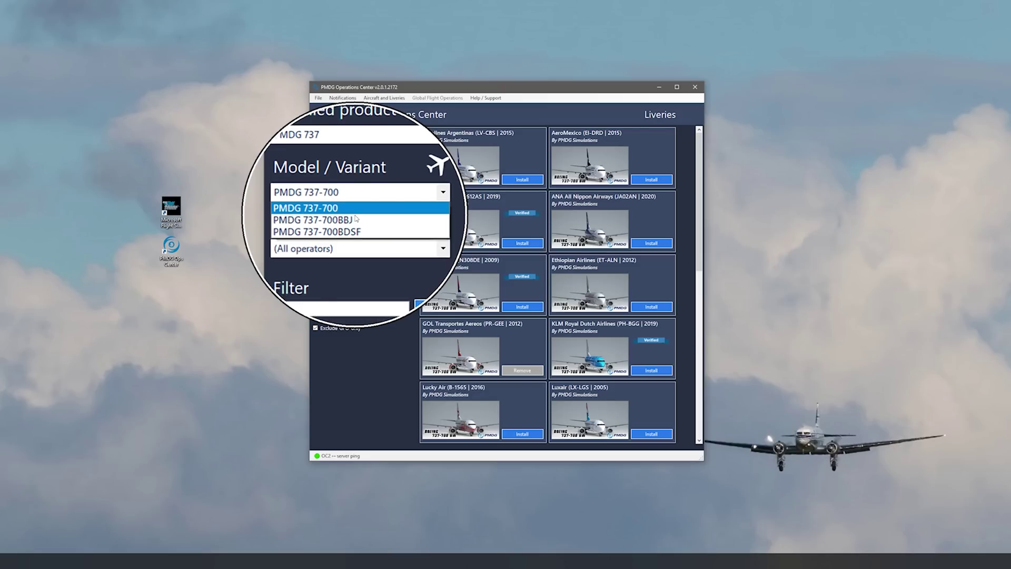
pyautogui.click(396, 248)
pyautogui.click(401, 234)
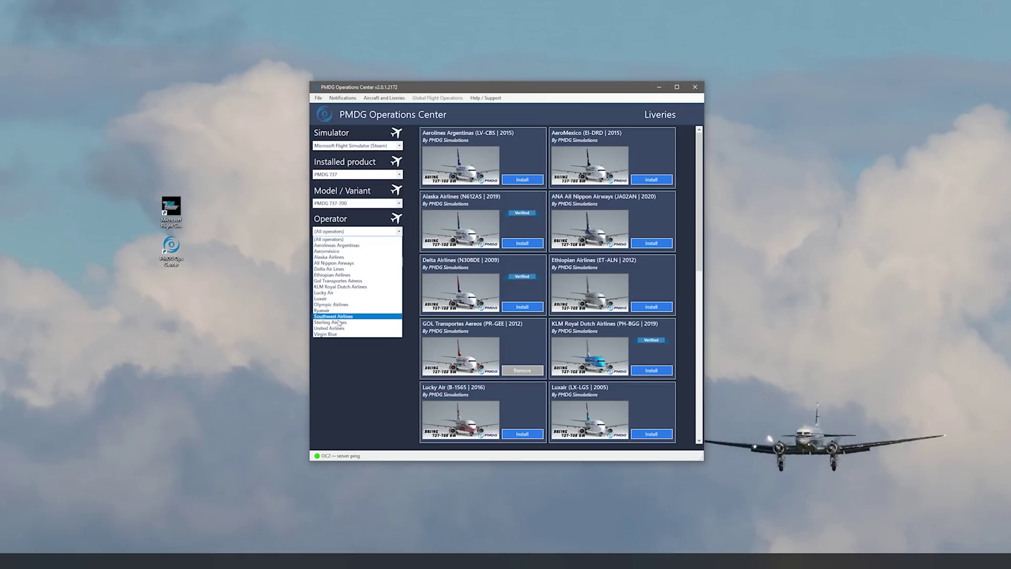
pyautogui.click(335, 316)
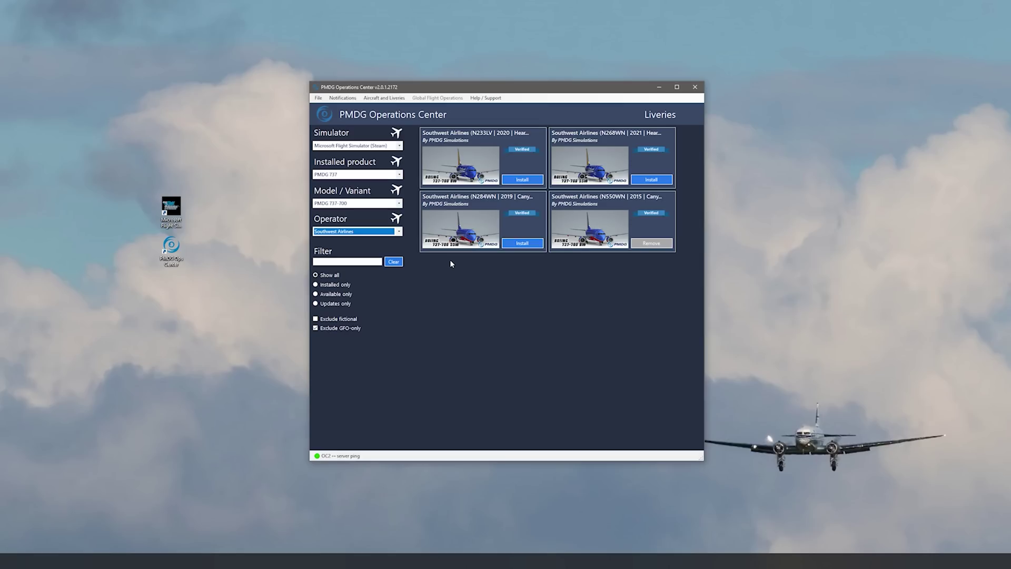
# Install the Southwest Airlines N268WN 2021 livery and let the download finish
pyautogui.click(651, 180)
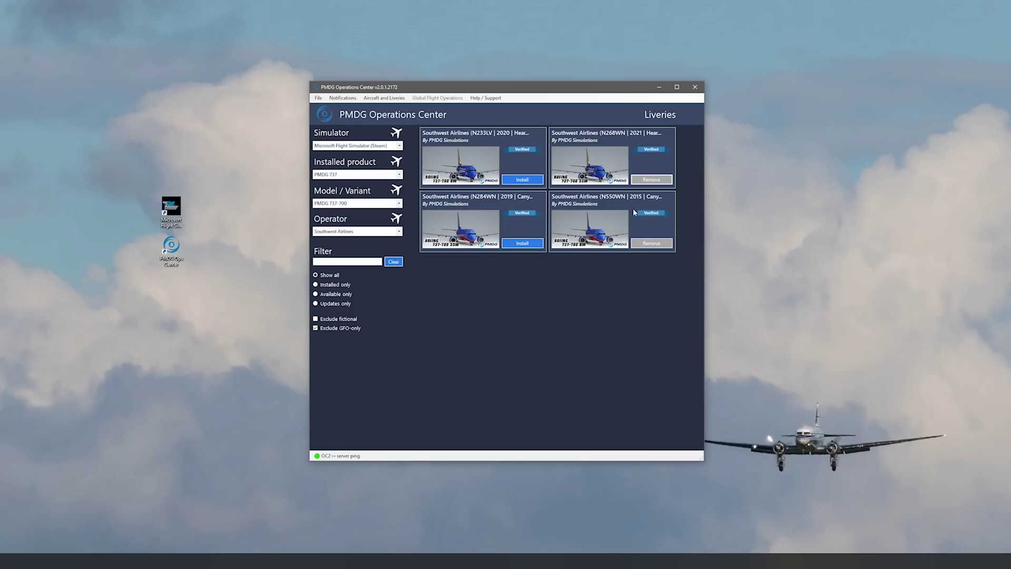
# Set the Operator filter to (All operators) and scroll through the full livery grid
pyautogui.click(401, 232)
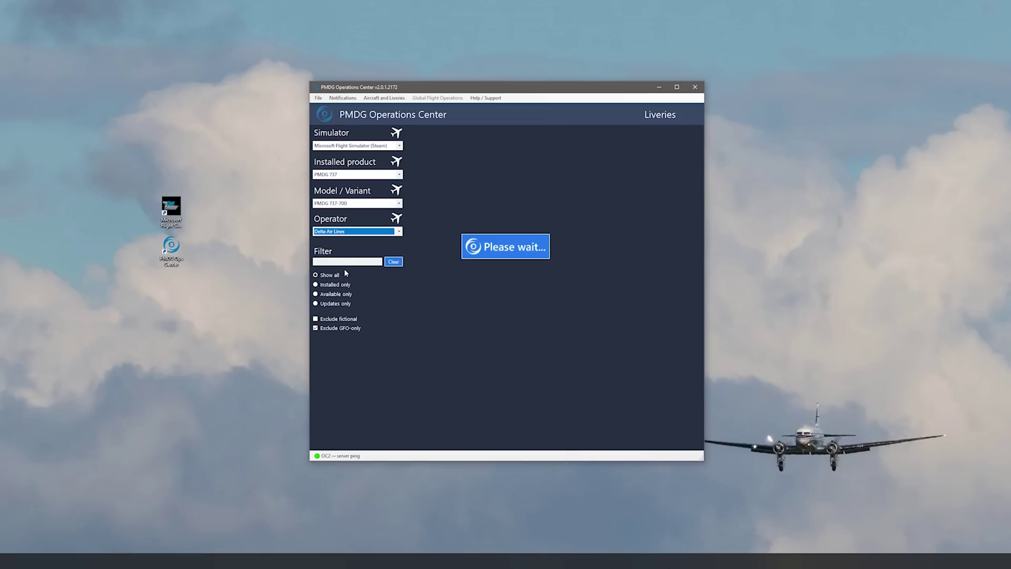
pyautogui.click(399, 232)
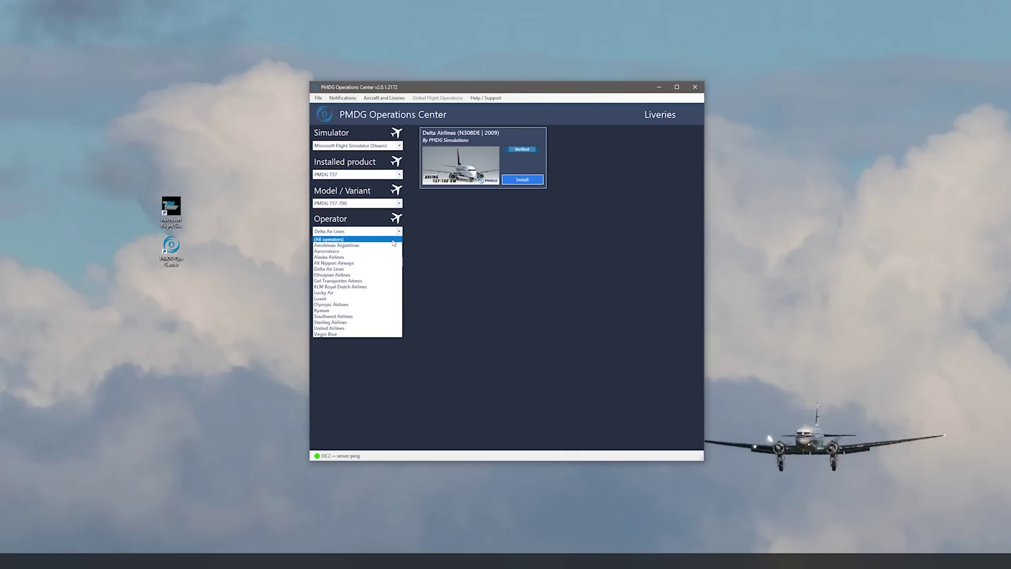
pyautogui.click(362, 239)
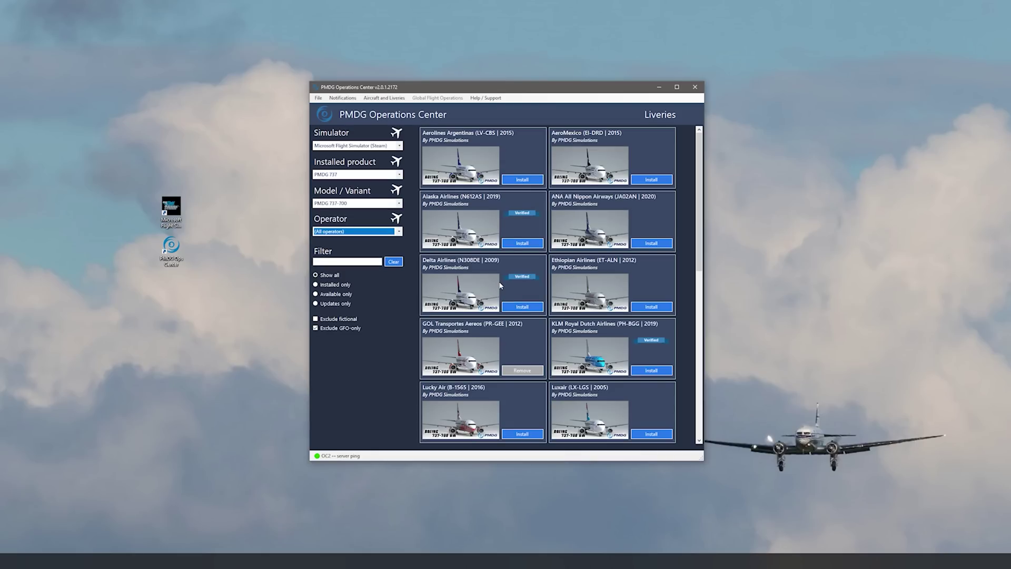
pyautogui.scroll(-10, 501, 285)
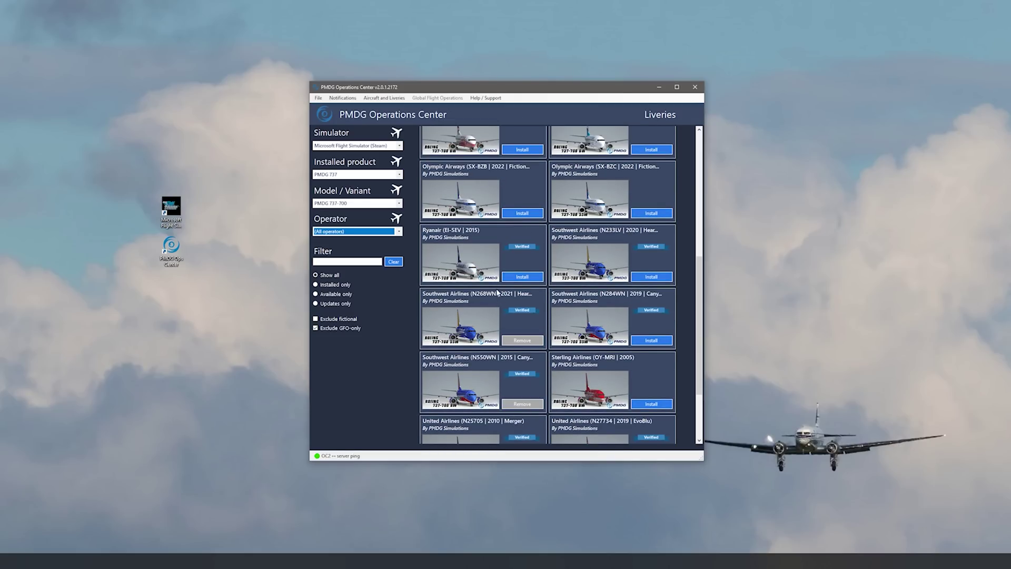
pyautogui.scroll(1, 543, 316)
pyautogui.scroll(1, 545, 335)
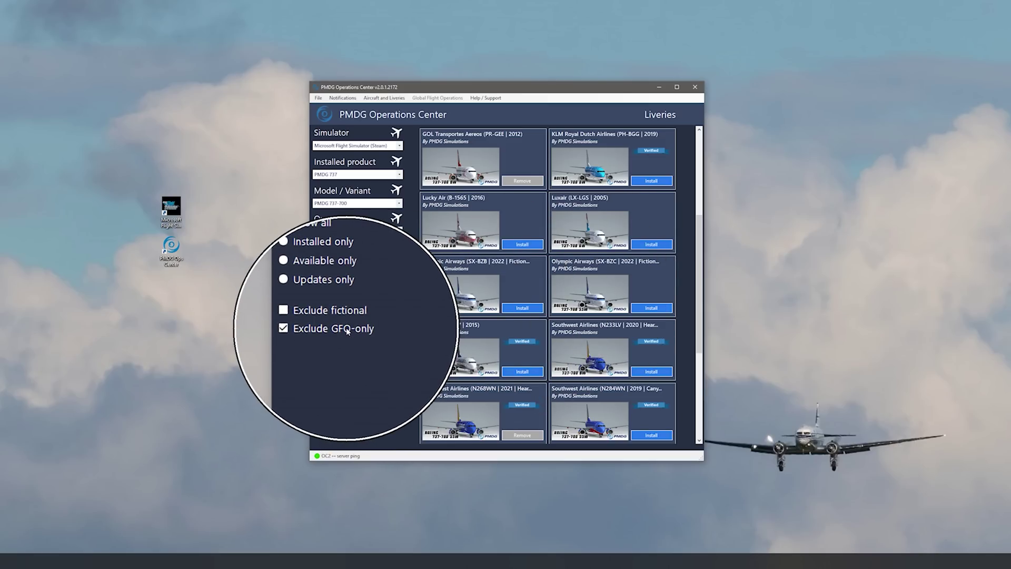
# Turn on Exclude fictional so Olympic liveries disappear, then scroll the remaining list
pyautogui.click(315, 318)
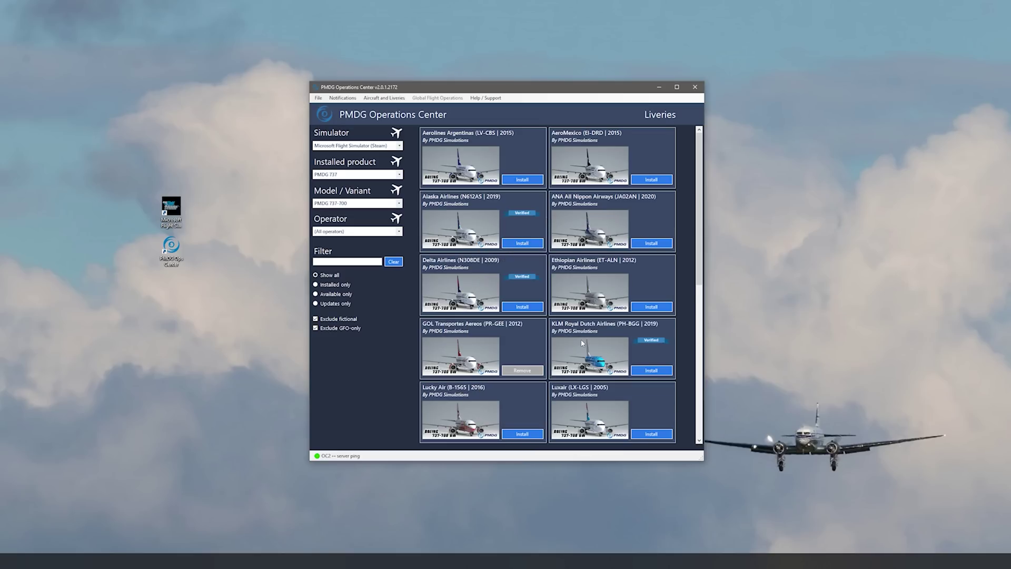
pyautogui.scroll(-5, 582, 342)
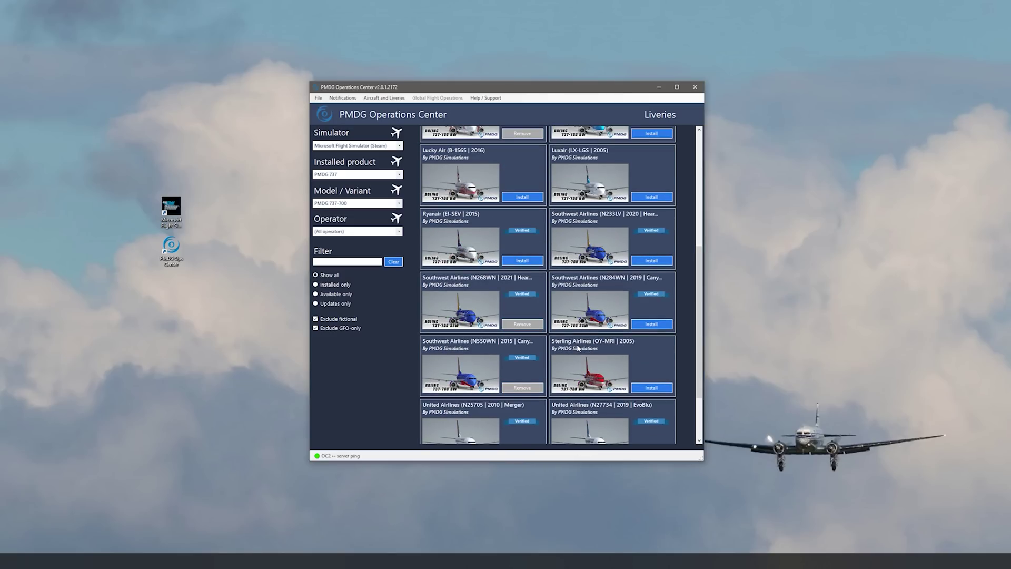
pyautogui.scroll(5, 578, 348)
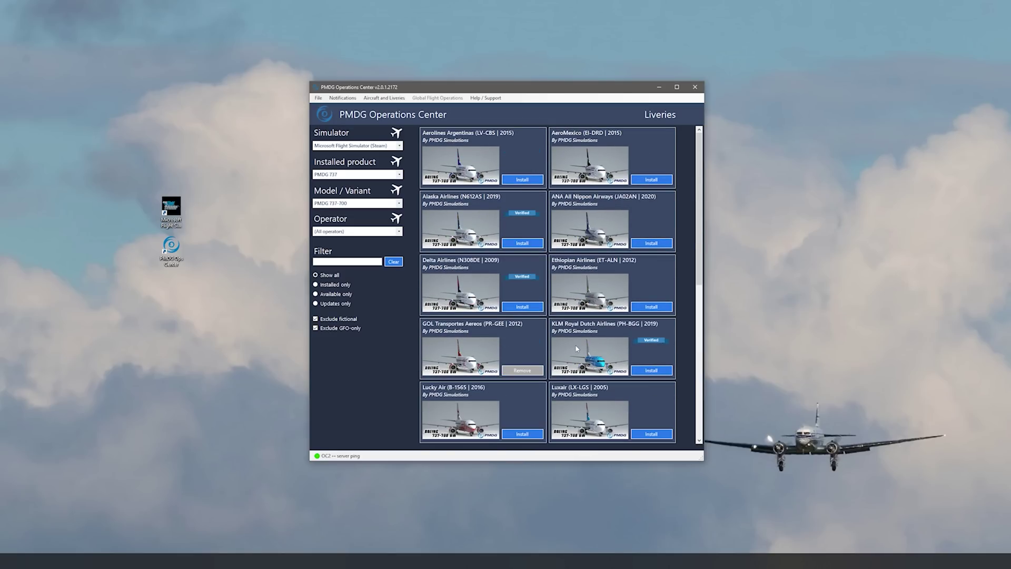
# Browse the 737-700BDSF and 737-700BBJ variants, then return to PMDG 737-700 for operator filtering
pyautogui.click(398, 204)
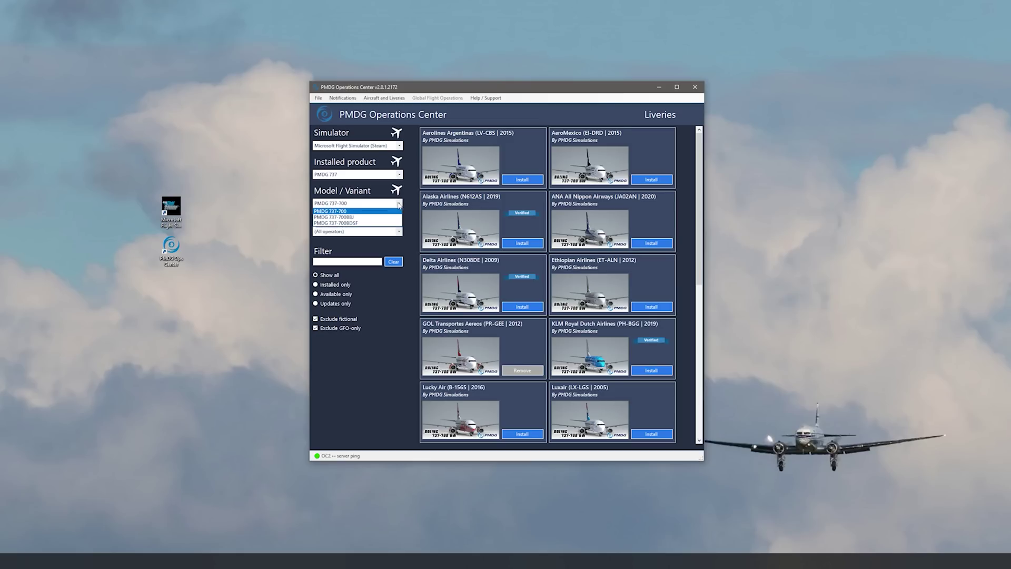
pyautogui.click(365, 223)
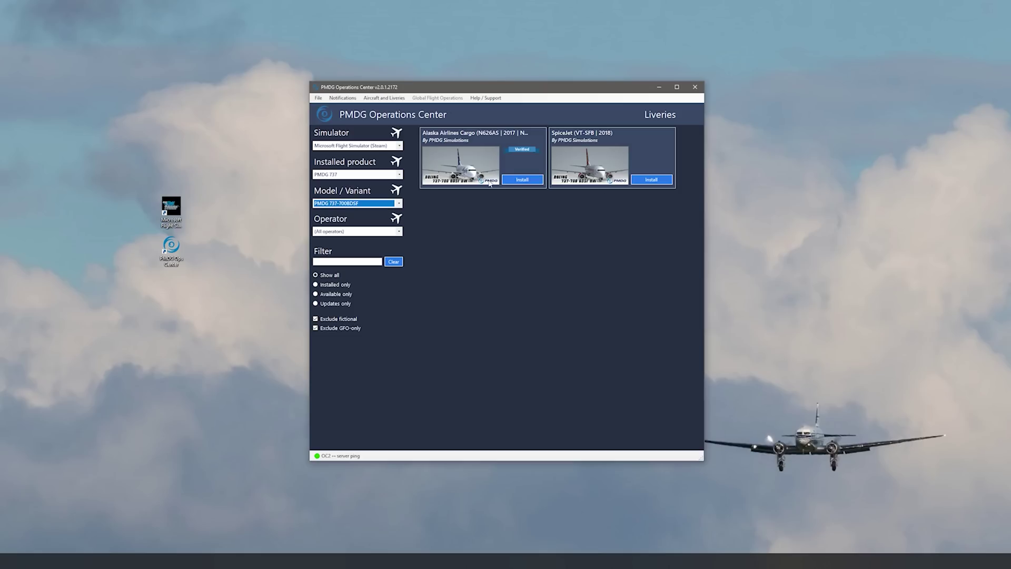
pyautogui.click(400, 203)
pyautogui.click(377, 218)
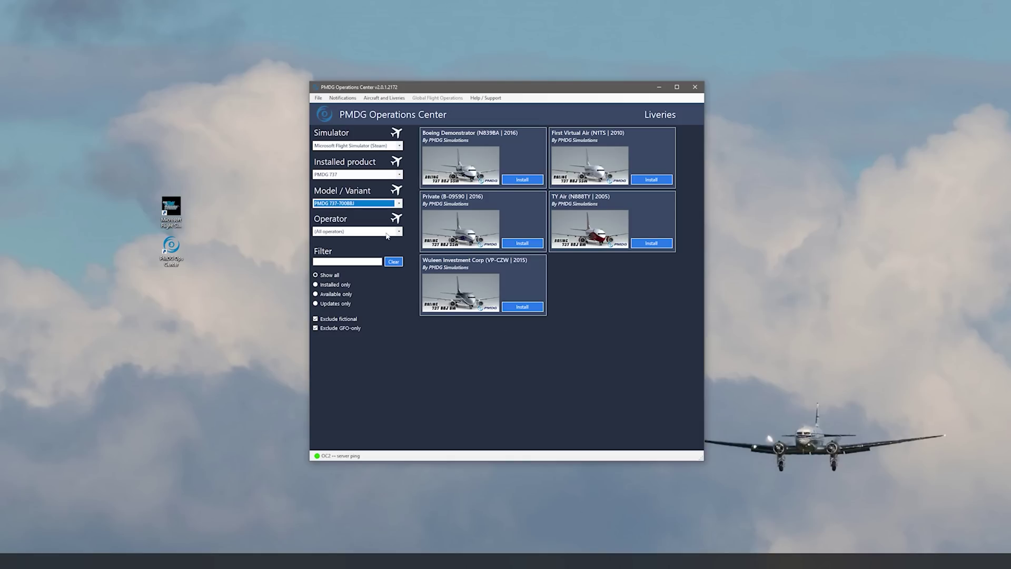
pyautogui.click(400, 203)
pyautogui.click(365, 211)
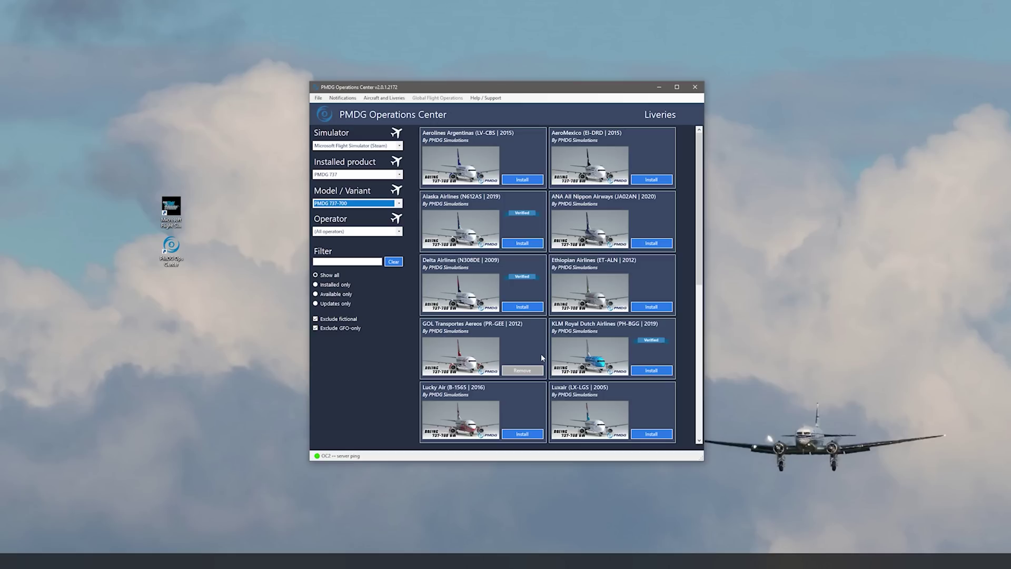
pyautogui.click(398, 230)
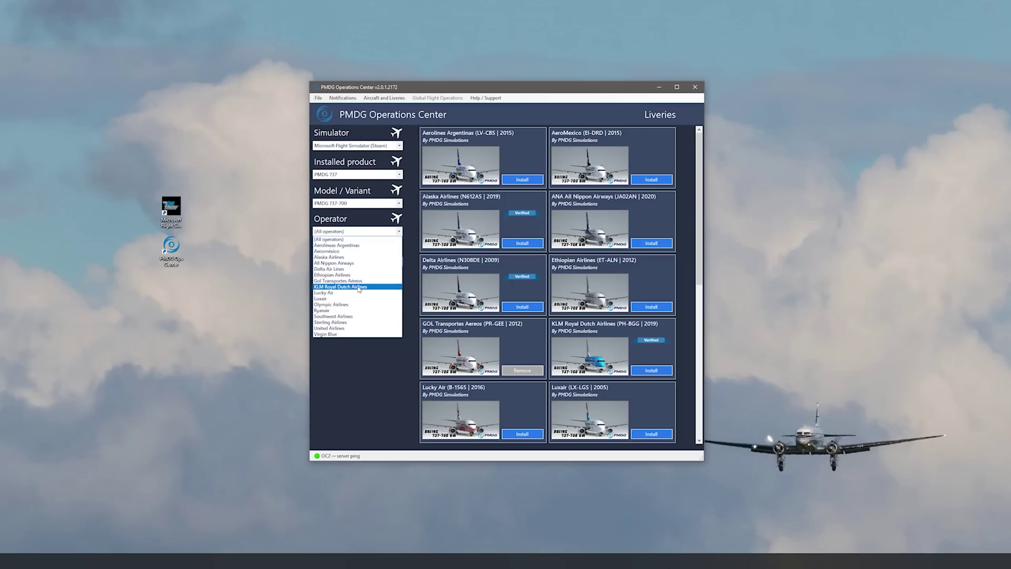
# Filter to Southwest Airlines, uninstall the N550WN livery, and close Operations Center
pyautogui.click(346, 316)
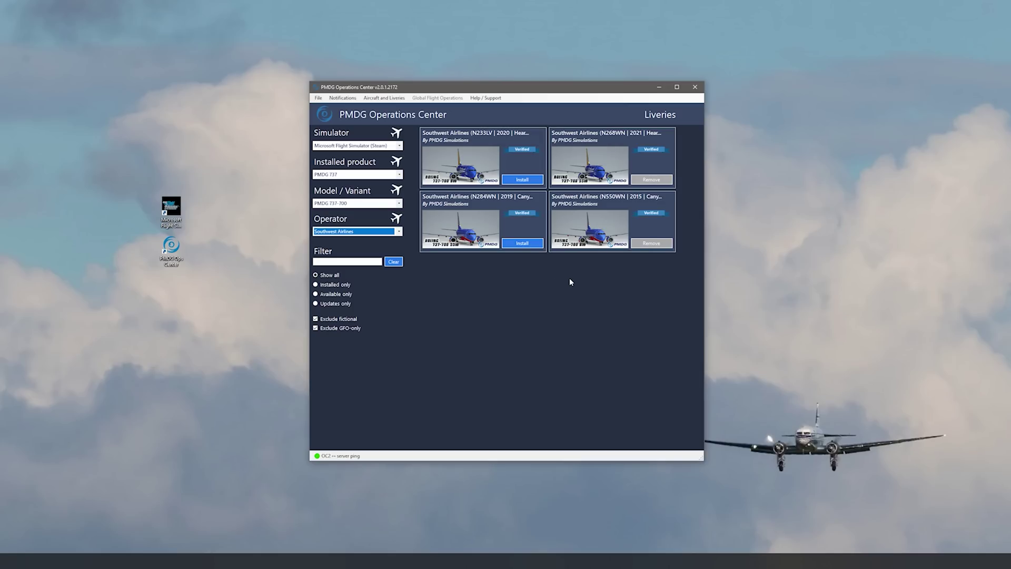
pyautogui.click(652, 243)
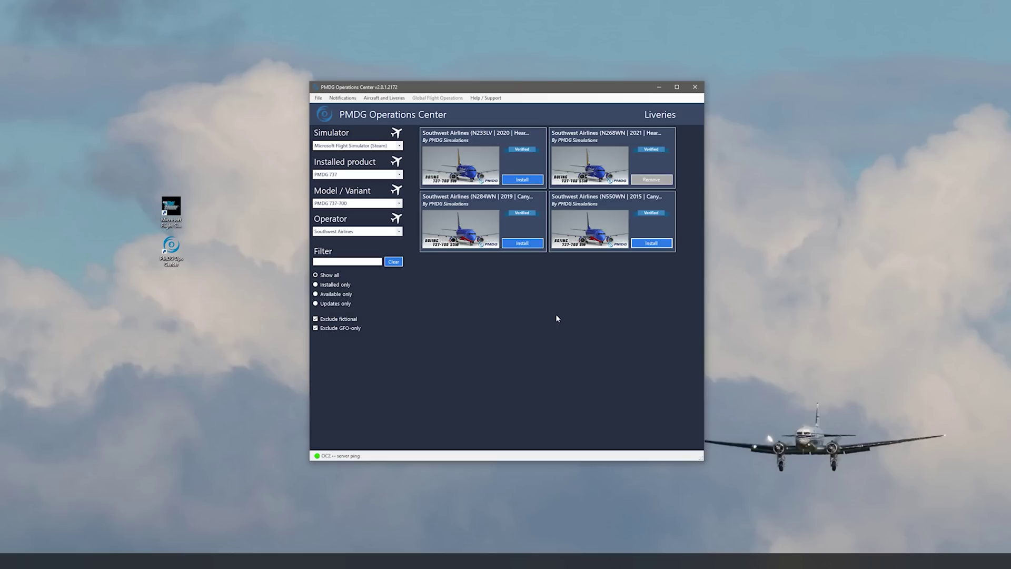
pyautogui.click(695, 88)
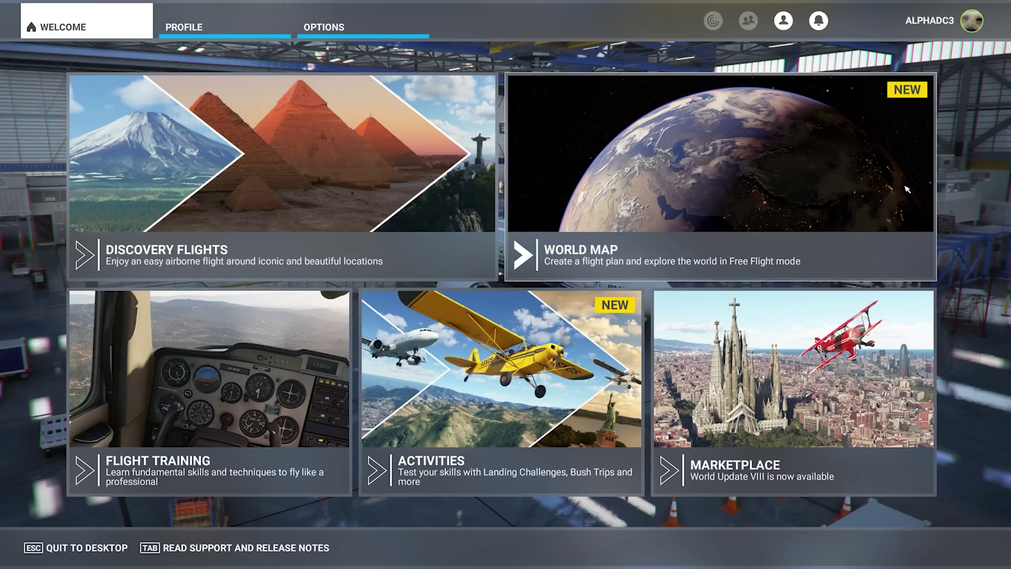
# In Flight Simulator's World Map, view the Boeing 737-700 liveries list
pyautogui.click(907, 189)
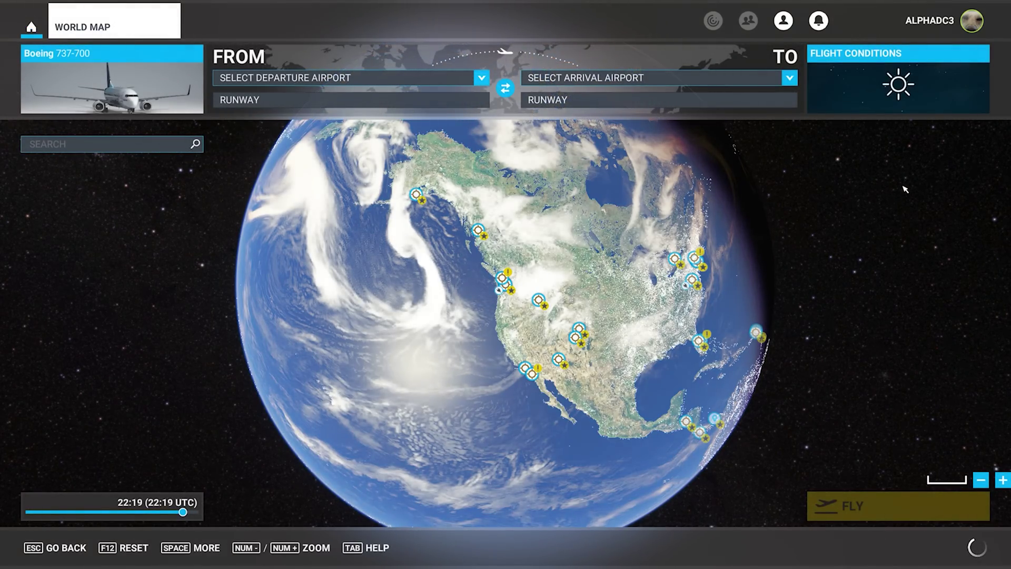
pyautogui.click(169, 106)
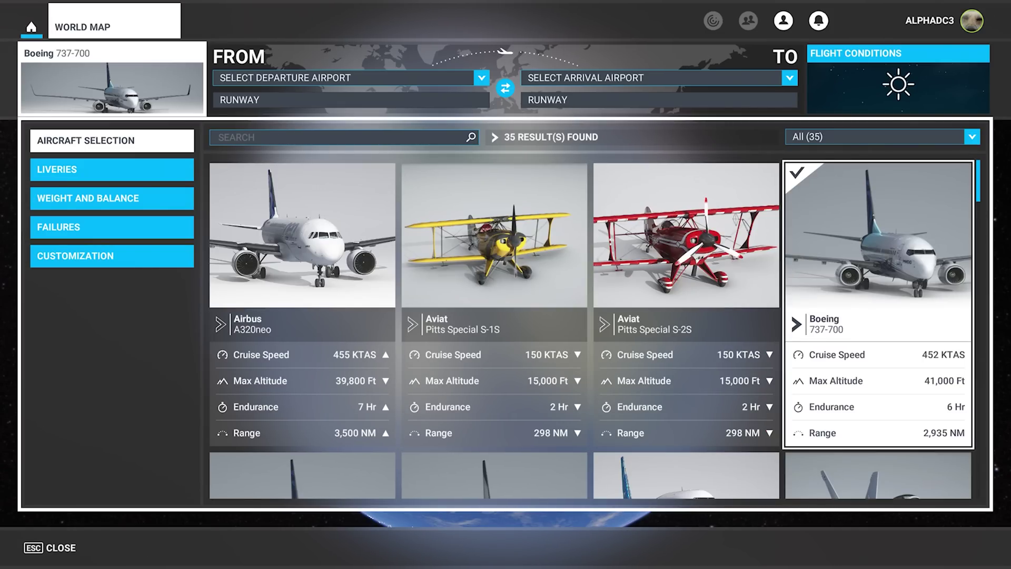
pyautogui.click(131, 168)
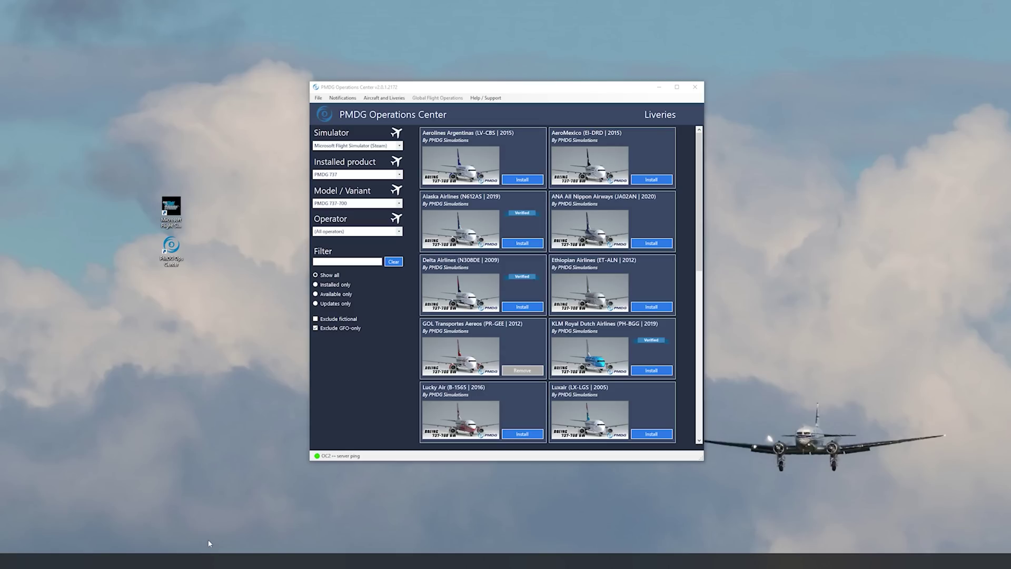
# Bring Operations Center forward and go to Aircraft and Liveries > Livery utilities
pyautogui.click(377, 99)
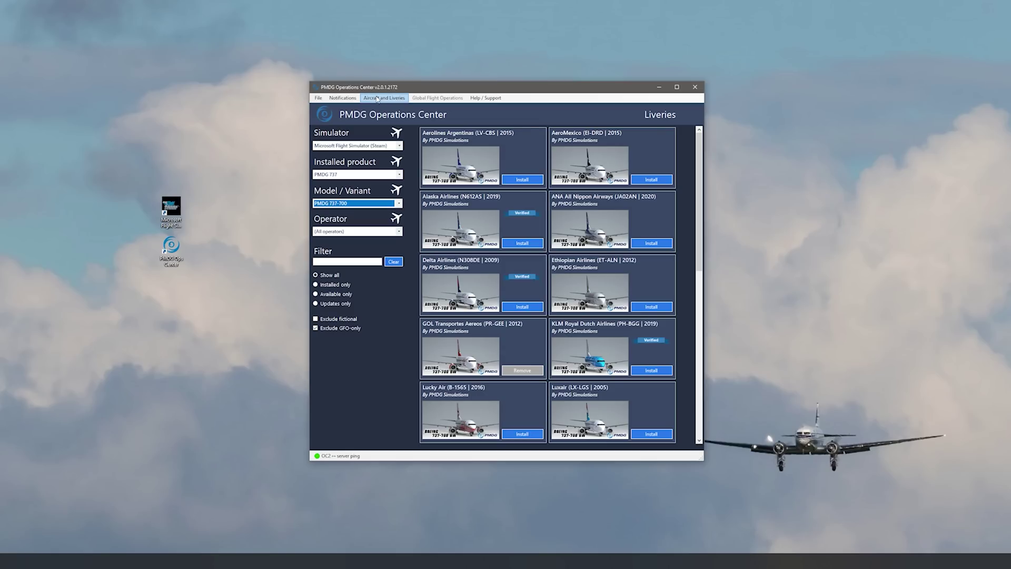
pyautogui.click(377, 99)
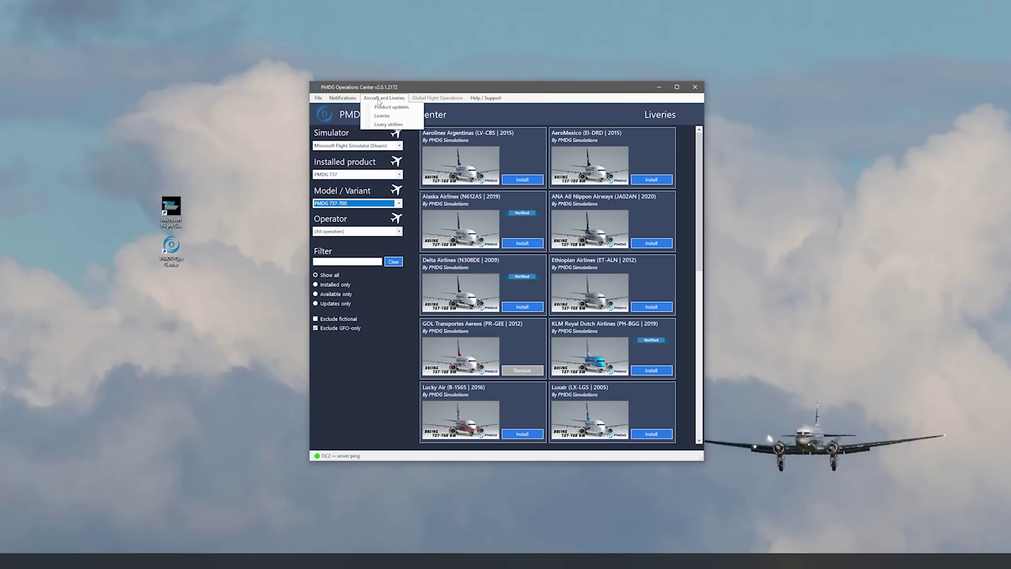
pyautogui.click(386, 125)
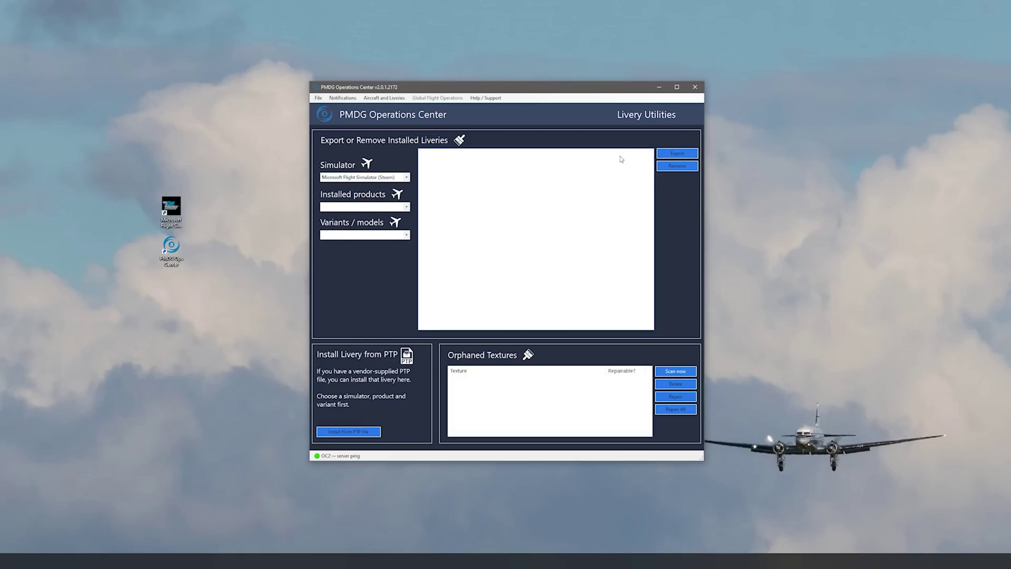
# Choose PMDG 737 and PMDG 737-700, then select the Southwest N268WN Heart livery for export
pyautogui.click(406, 207)
pyautogui.click(385, 214)
pyautogui.click(406, 235)
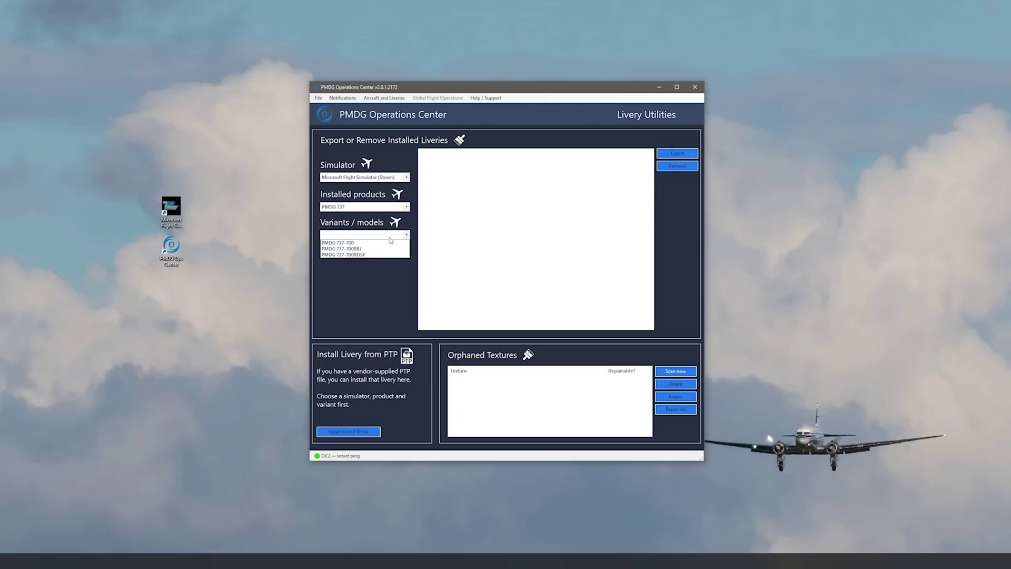
pyautogui.click(384, 243)
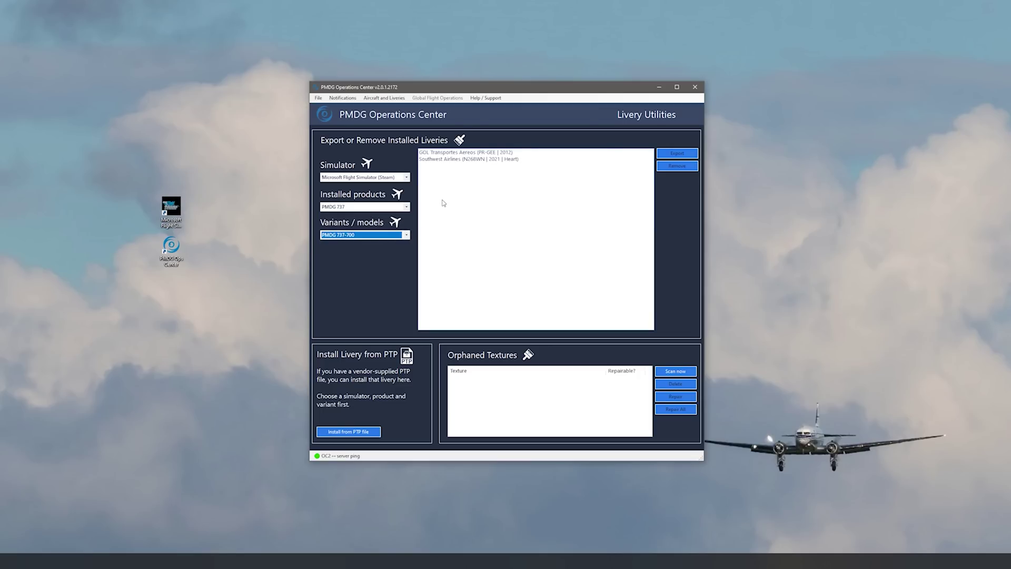
pyautogui.click(446, 159)
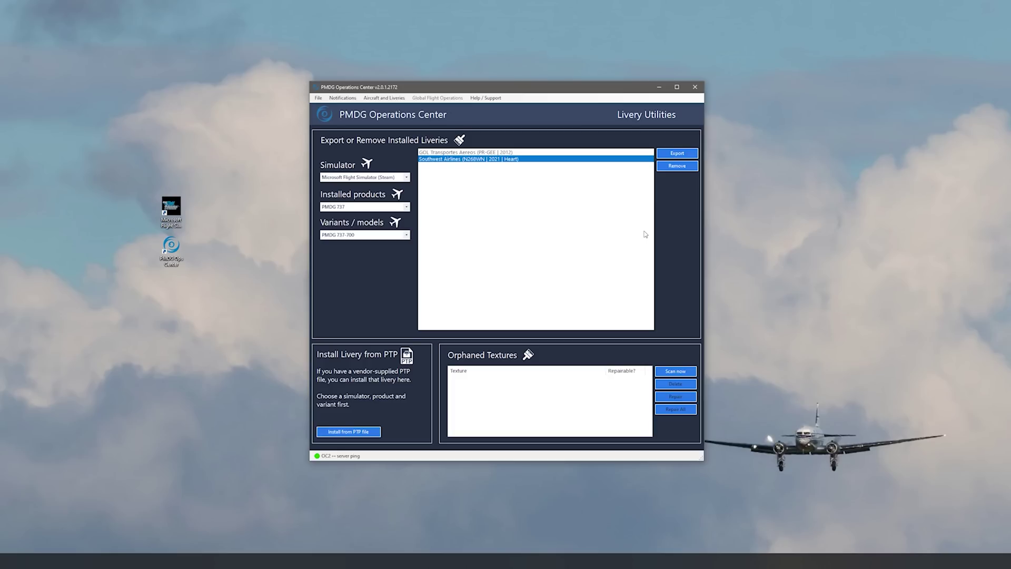
# Open Product Updates from the Aircraft and Liveries menu to compare MSFS 737-700 versions 0.1.0 and 3.0.00
pyautogui.click(385, 99)
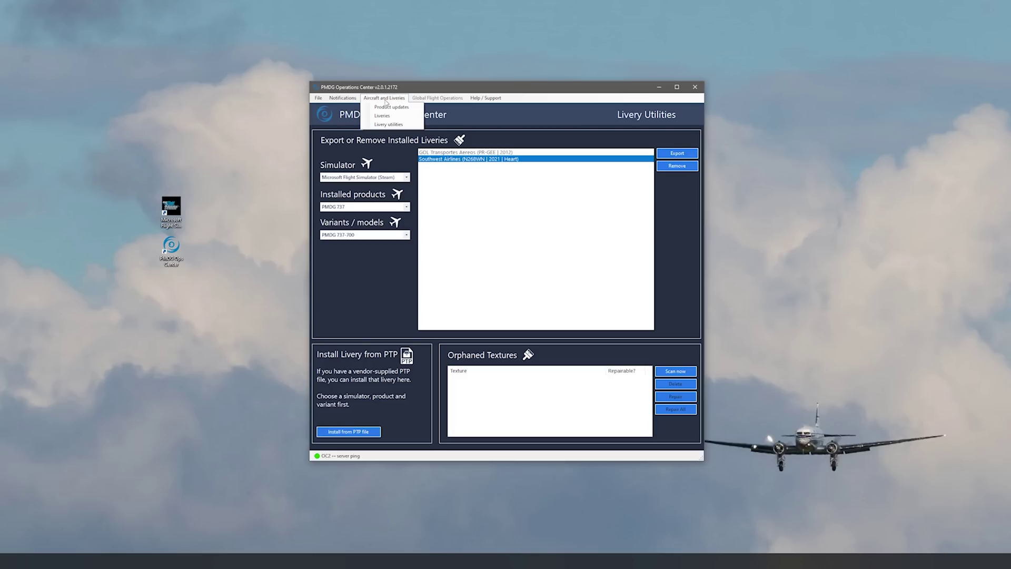
pyautogui.click(391, 107)
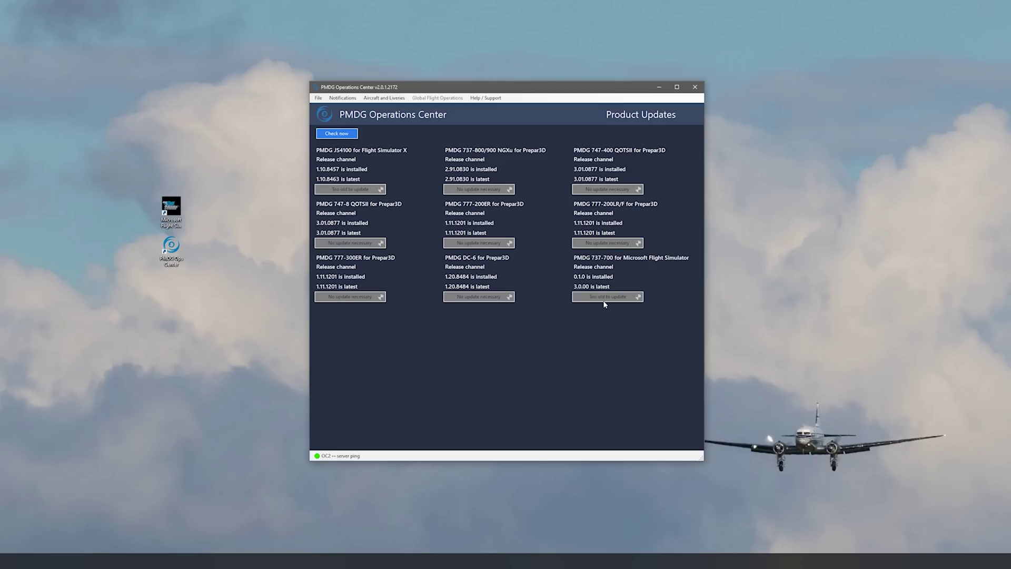
pyautogui.click(344, 99)
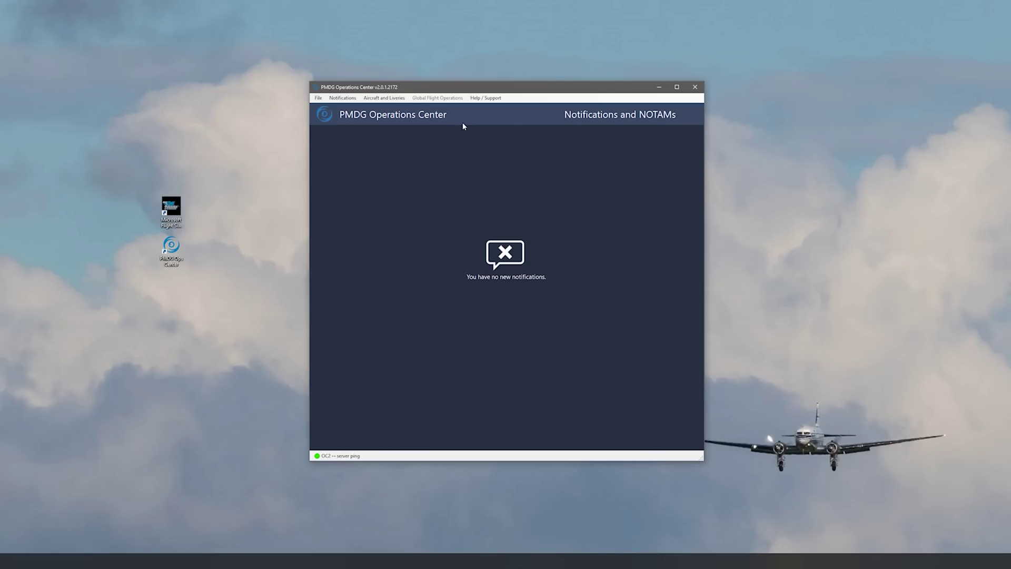
pyautogui.click(378, 98)
pyautogui.click(382, 107)
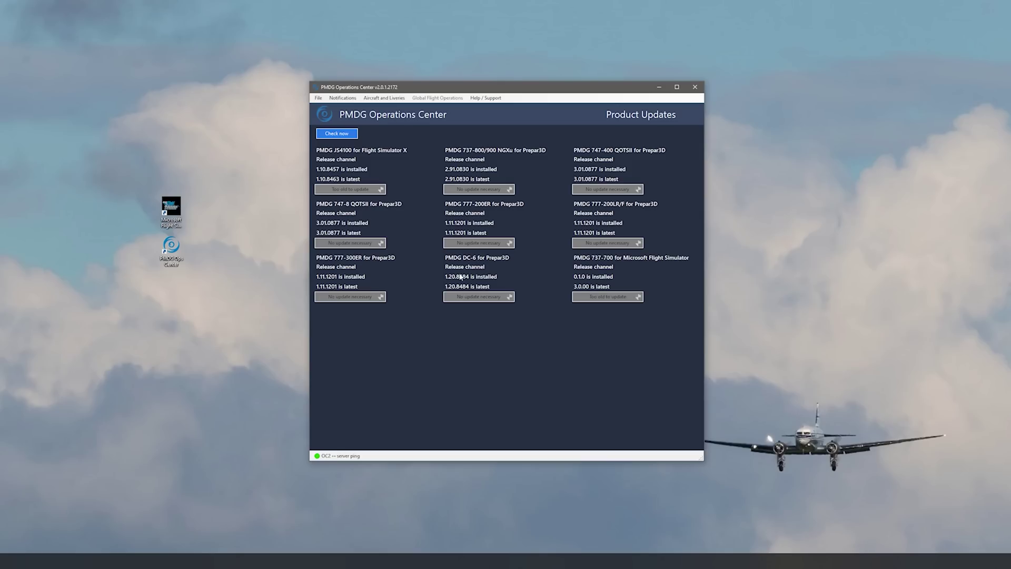